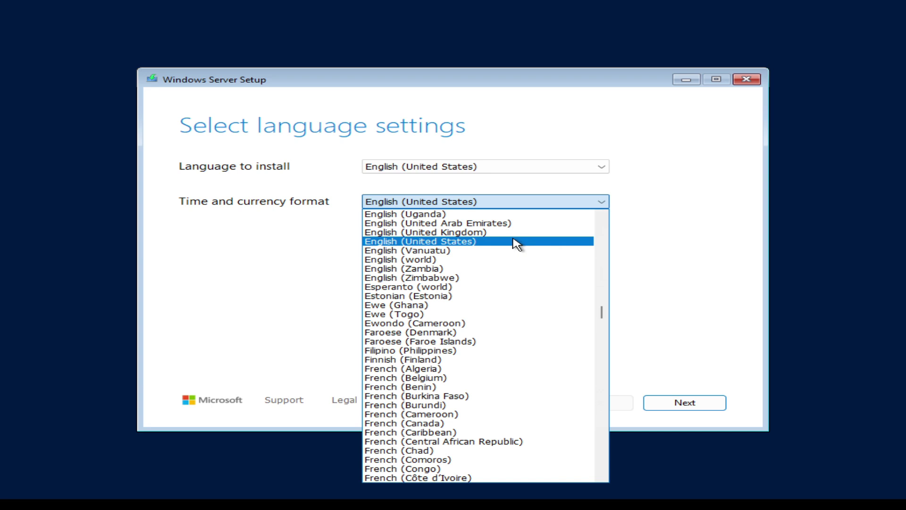
Choose the English (United Kingdom) time and currency format and keep the United Kingdom keyboard.
left_click(517, 233)
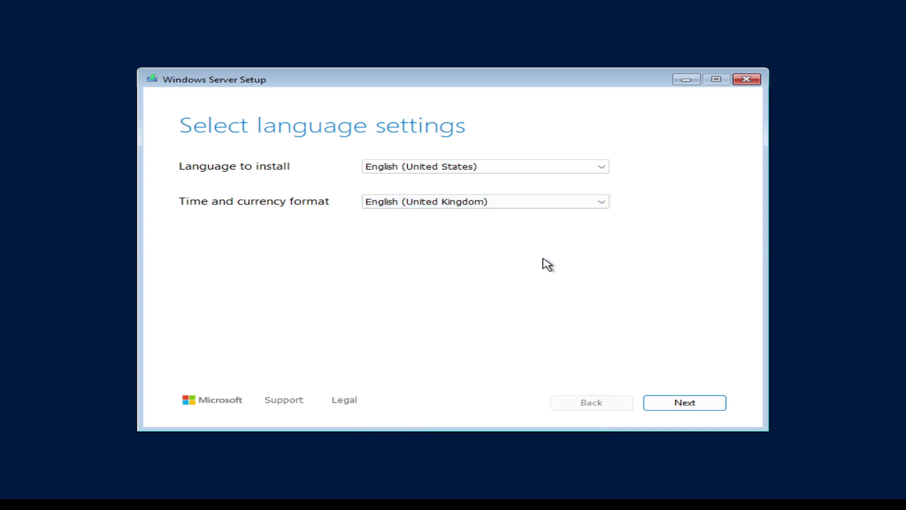
left_click(684, 404)
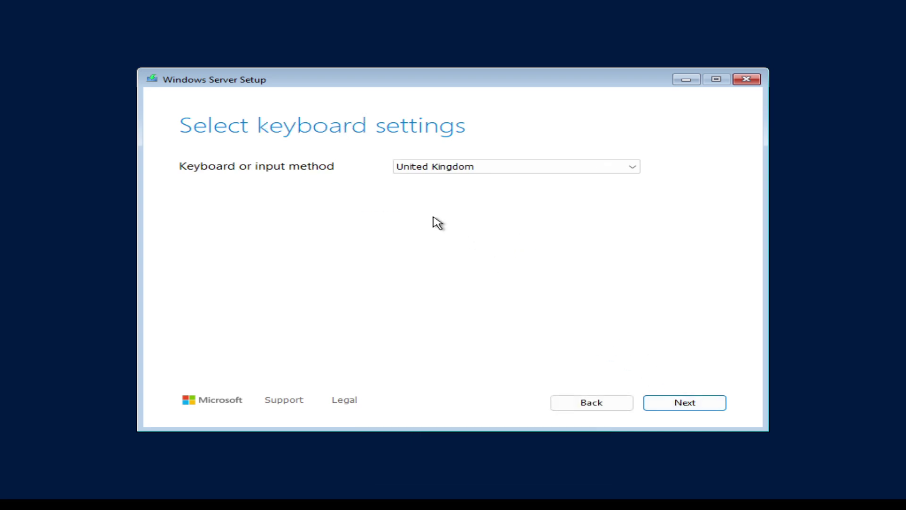
left_click(673, 405)
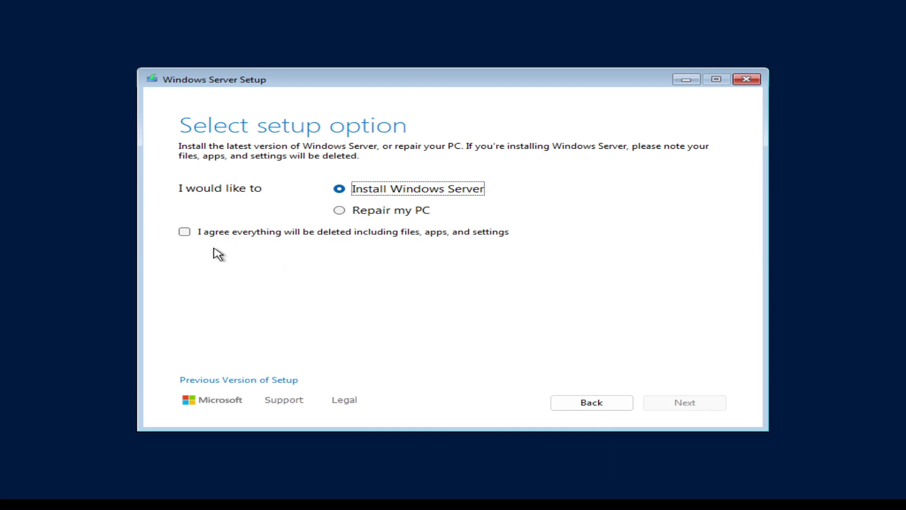
Keep Install Windows Server selected and agree that everything will be deleted.
left_click(185, 232)
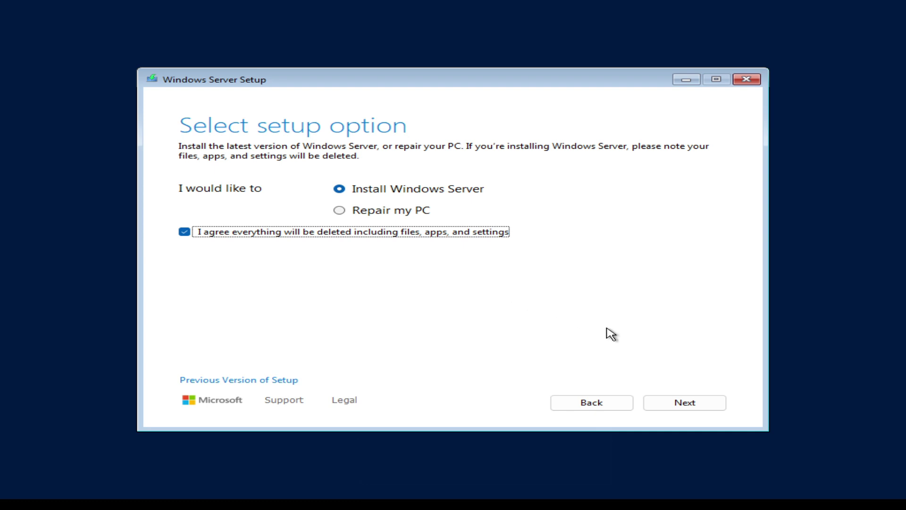
left_click(695, 407)
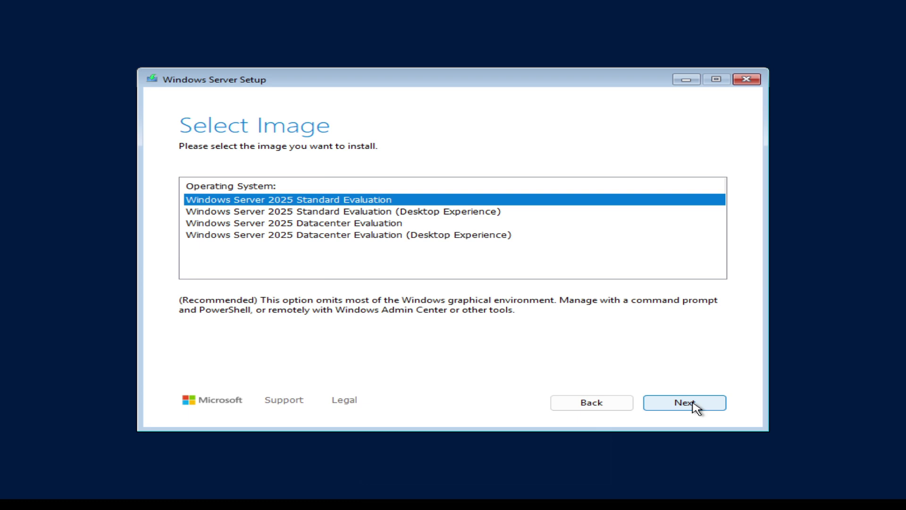
Compare edition descriptions, select Windows Server 2025 Standard Evaluation (Desktop Experience), and run Get-ComputerInfo.
left_click(341, 236)
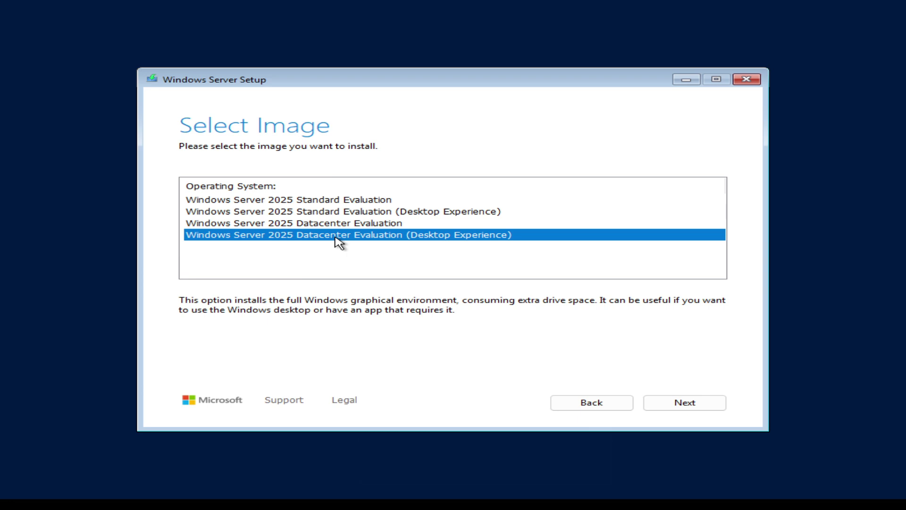
left_click(341, 212)
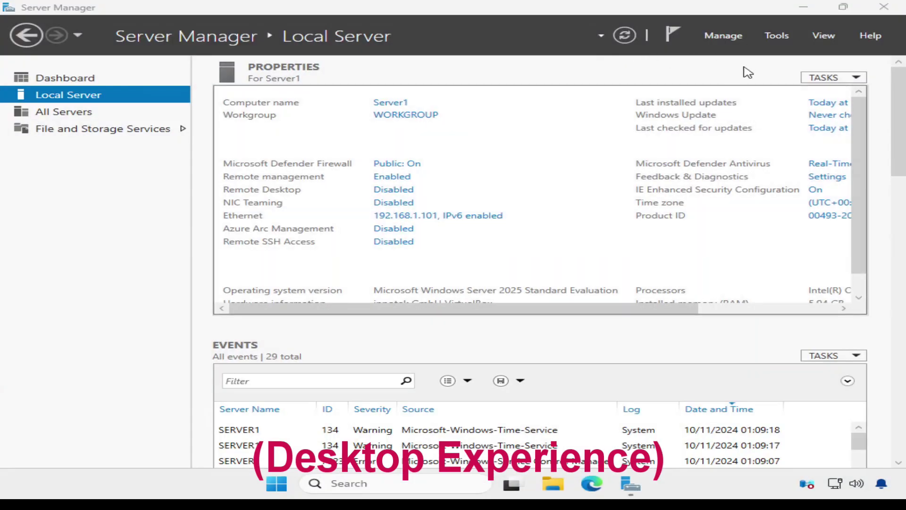
left_click(775, 37)
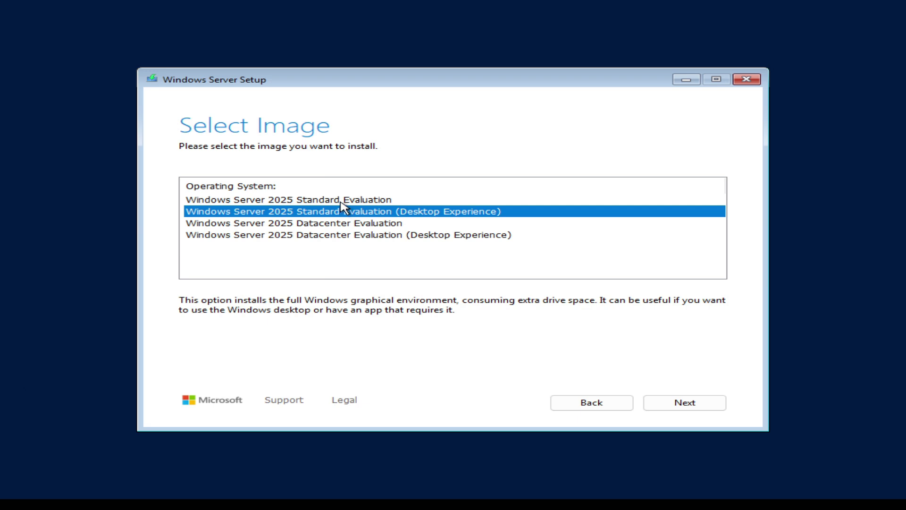
left_click(340, 202)
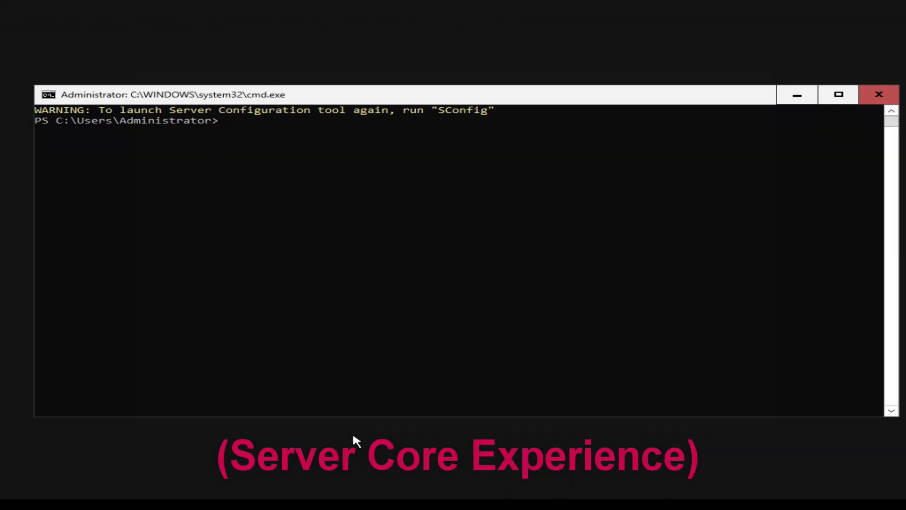
type("Get-ComputerInfo")
key("Return")
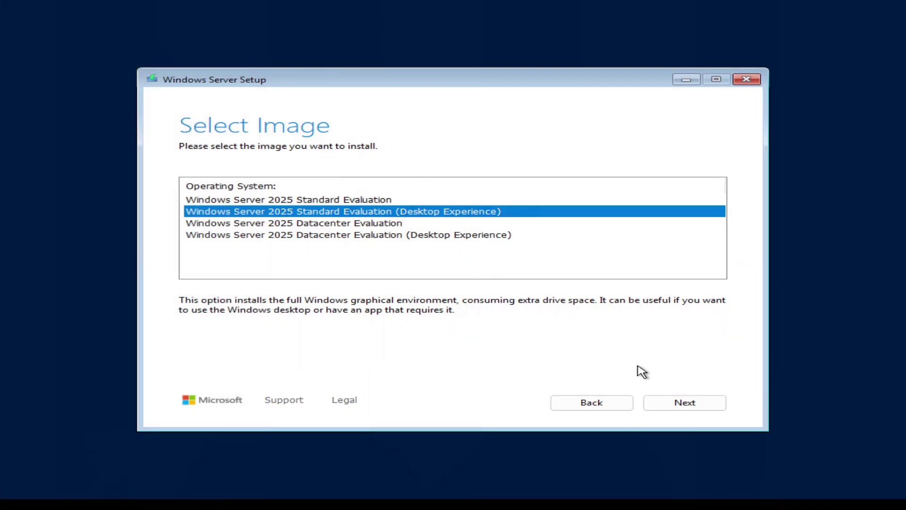
Continue with the chosen edition, then review and accept the license terms.
left_click(670, 403)
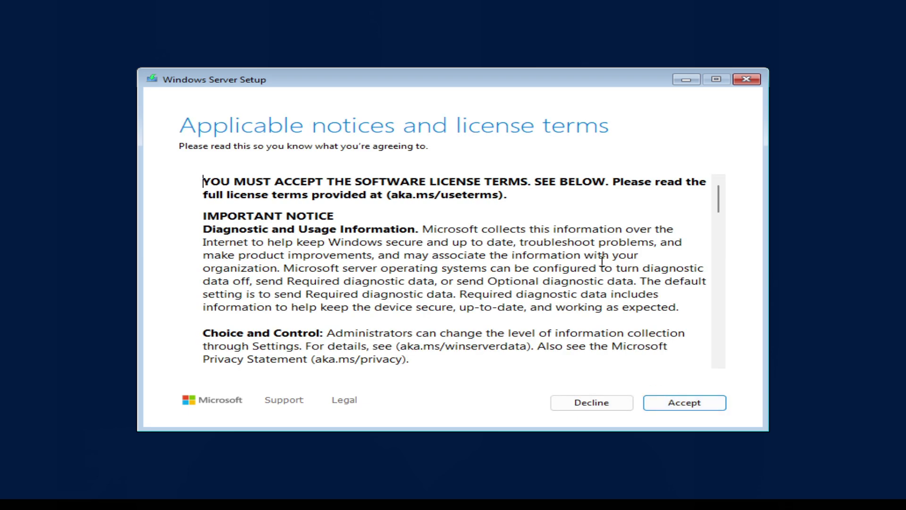
scroll(612, 244, "down", 5)
scroll(612, 244, "down", 15)
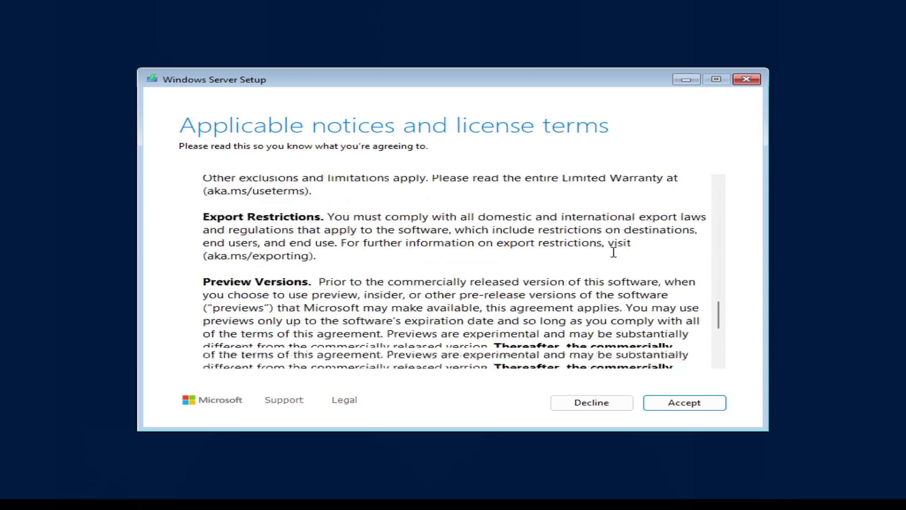
scroll(614, 256, "up", 3)
scroll(614, 255, "up", 6)
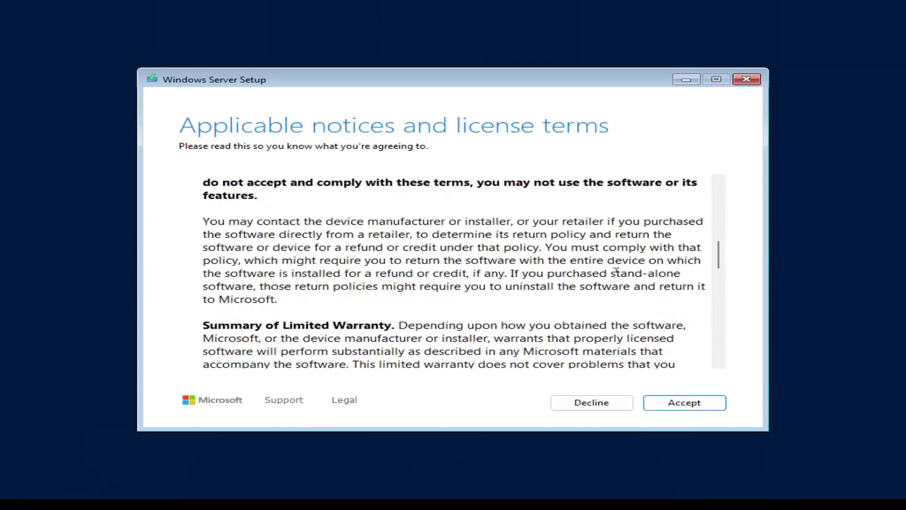
left_click(689, 403)
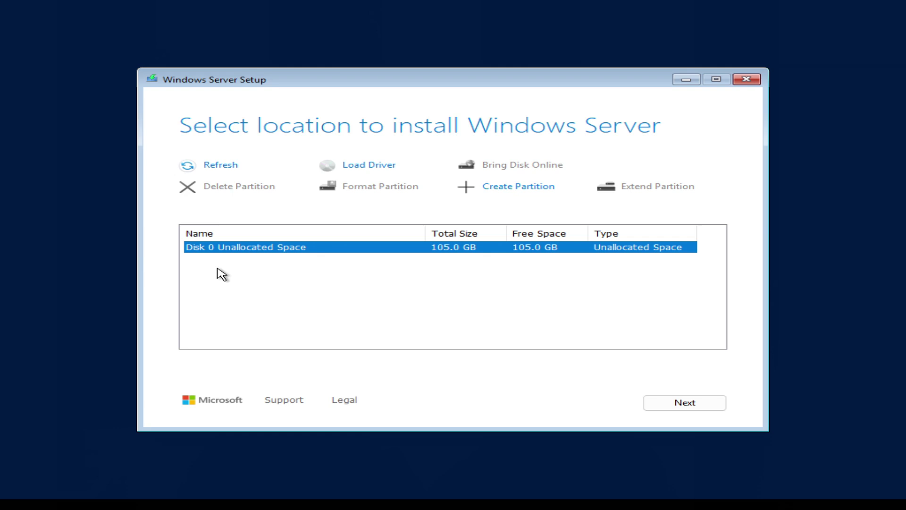
Create a 100000 MB partition in Disk 0's 105.0 GB unallocated space.
left_click(495, 193)
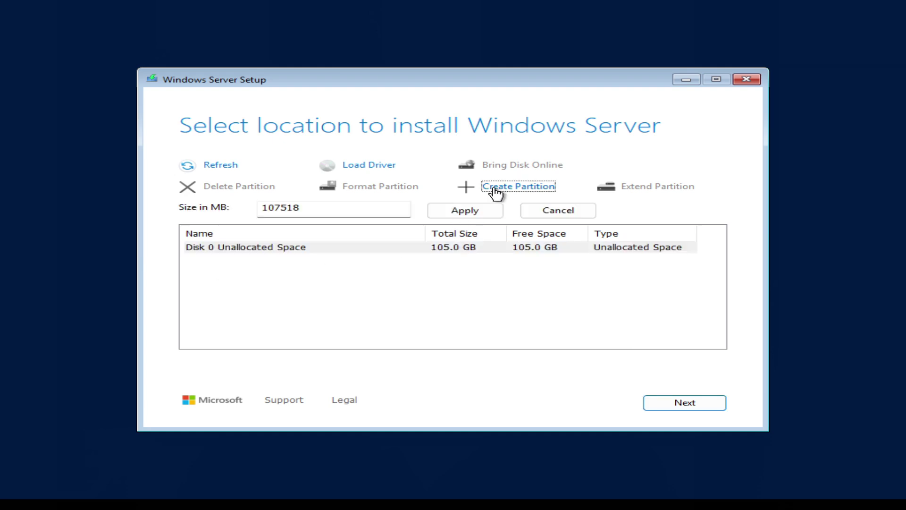
left_click_drag(310, 208, 255, 206)
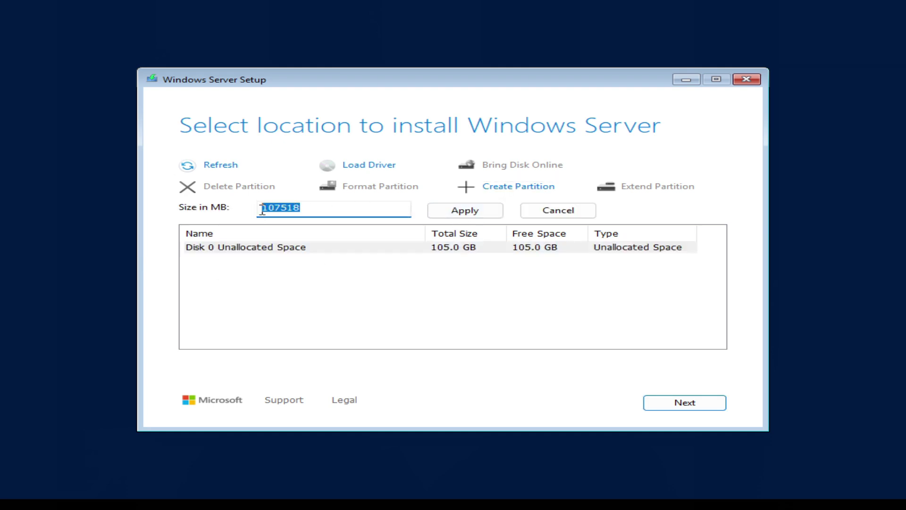
type("100000")
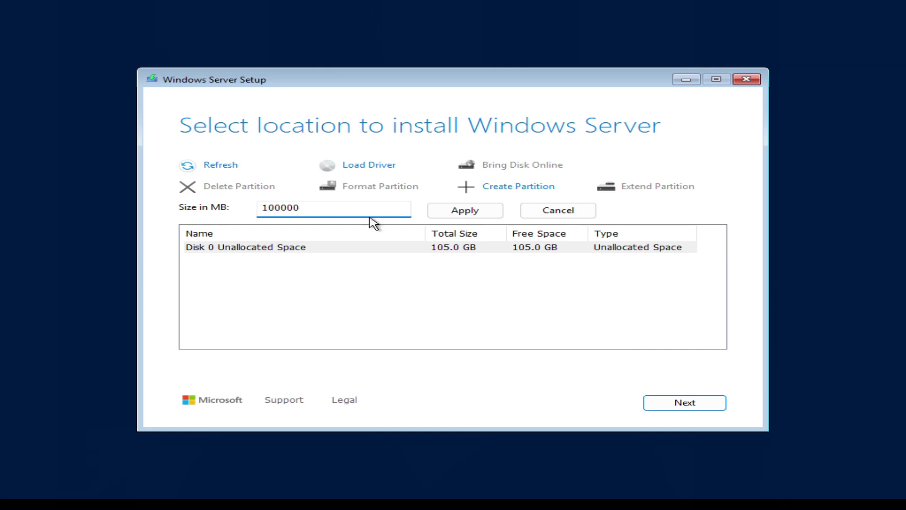
left_click(457, 213)
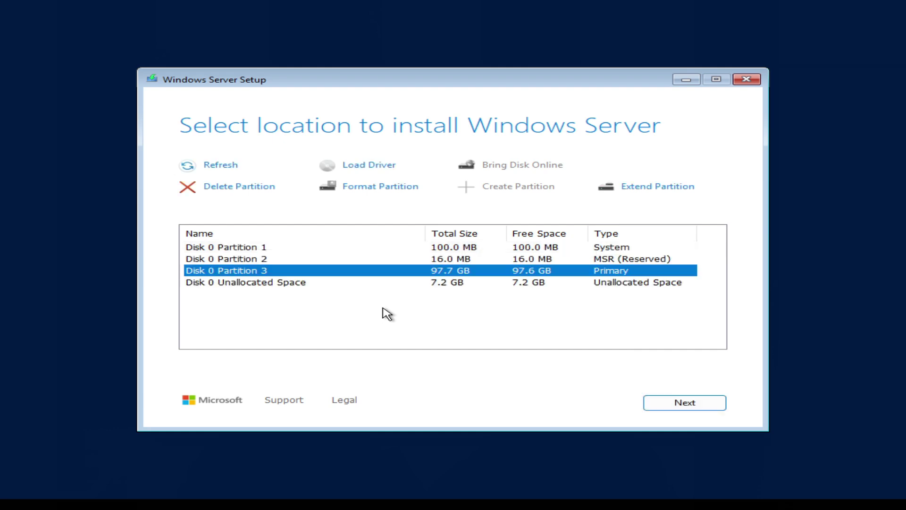
Install Windows Server 2025 Standard Evaluation (Desktop Experience) onto Disk 0 Partition 3.
left_click(683, 406)
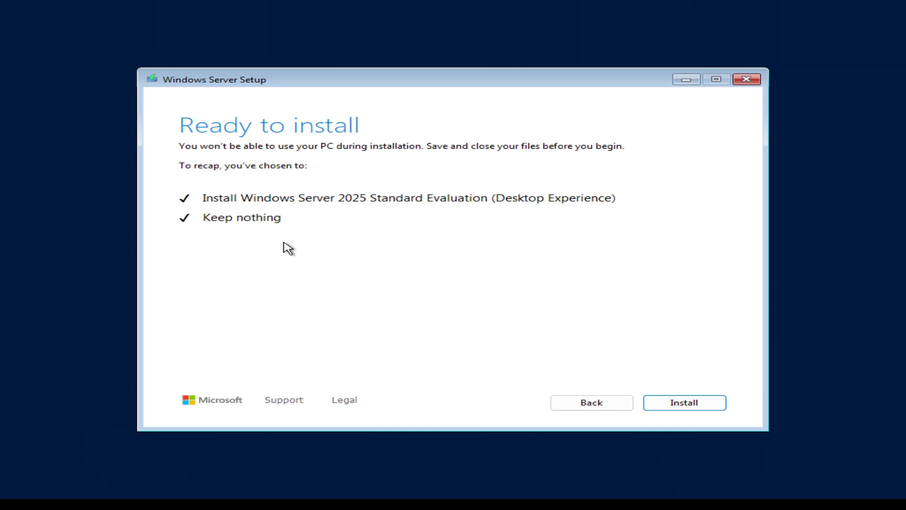
left_click(676, 402)
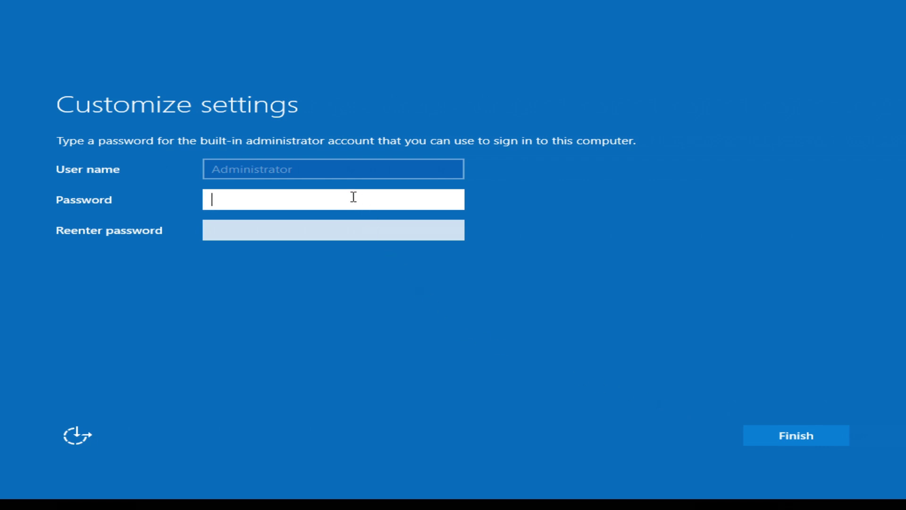
Enter and confirm the built-in Administrator account password, then finish setup.
type("•••••••••••••")
key("Tab")
type("••••••••••••")
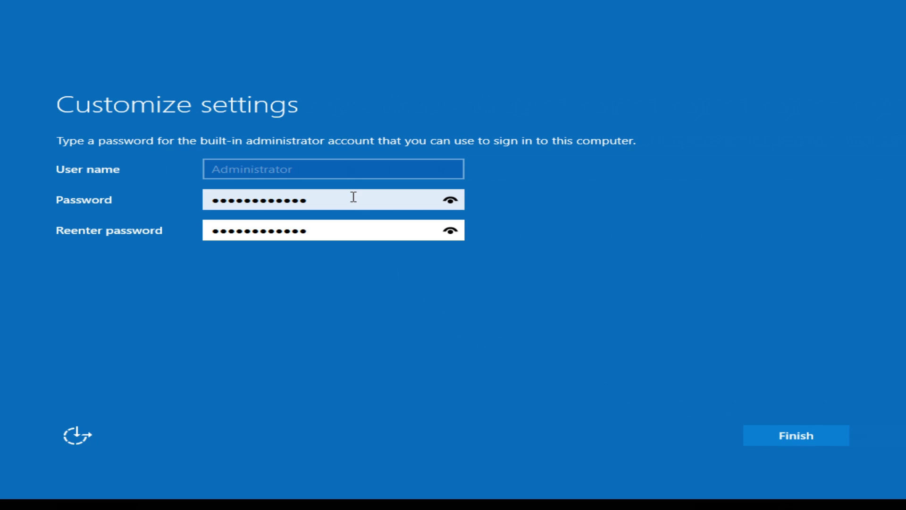
left_click(777, 432)
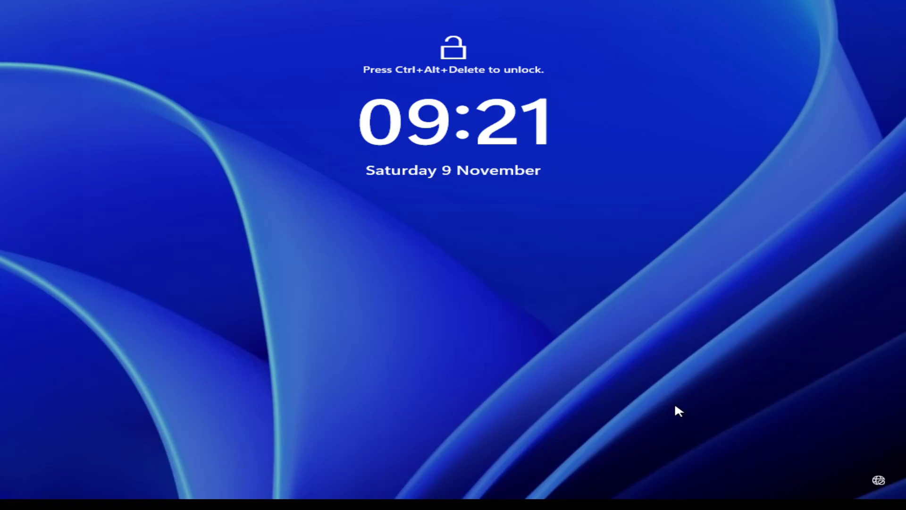
Sign in to Windows Server as Administrator with the account password.
key("ctrl+alt+Delete")
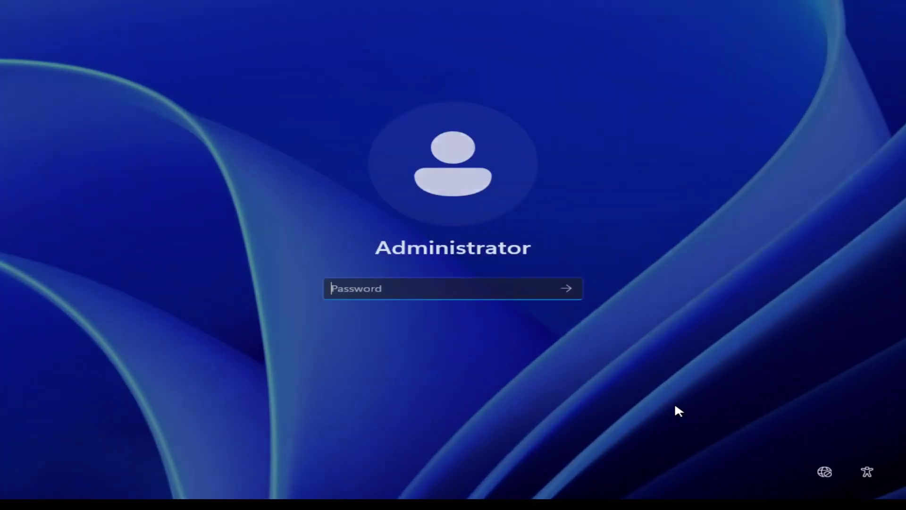
type("************")
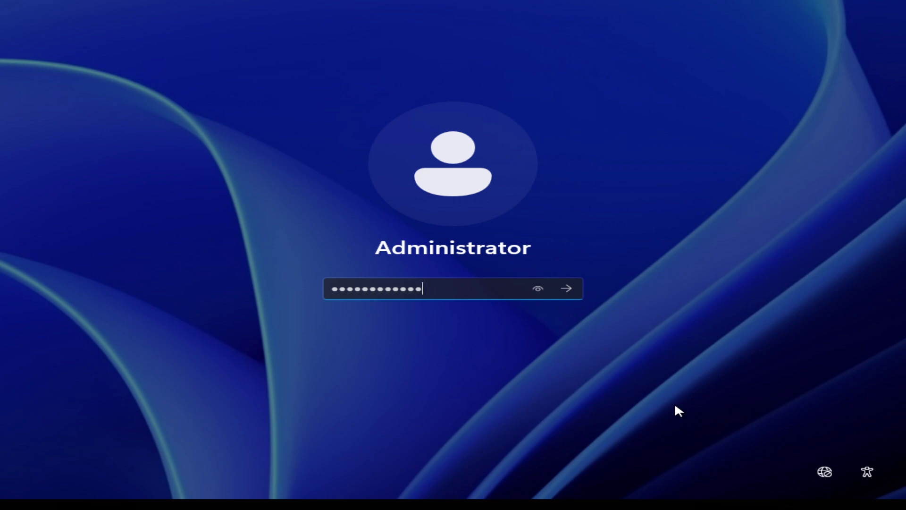
key("Return")
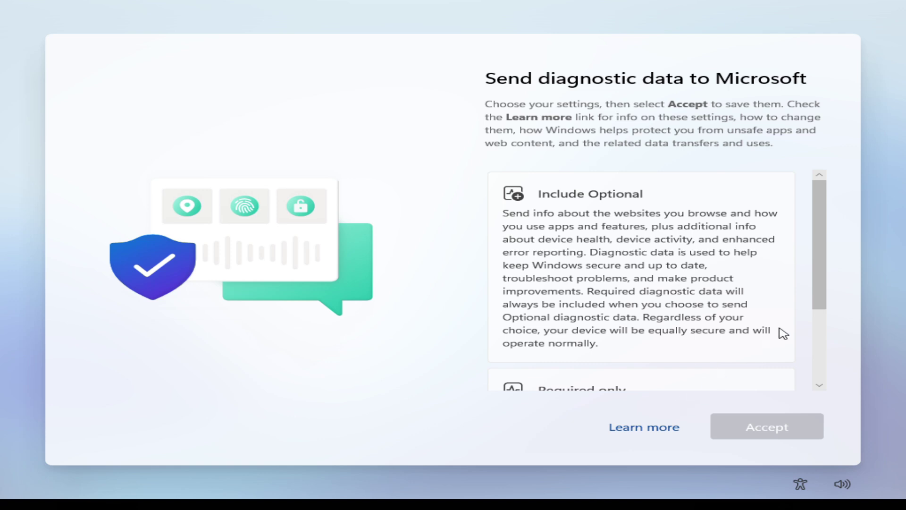
Choose to send only required diagnostic data and accept.
left_click_drag(820, 298, 815, 373)
left_click(658, 325)
left_click(760, 423)
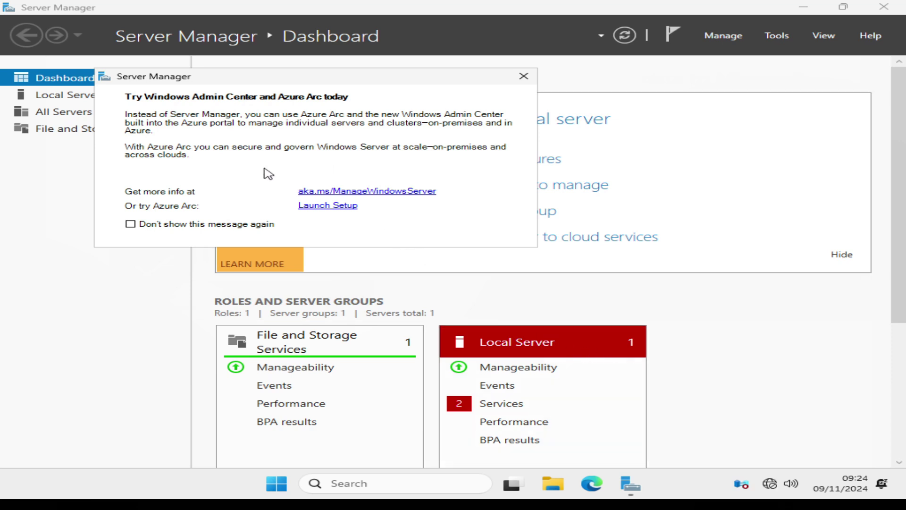
Permanently dismiss the Azure Arc prompt, hide the welcome panel, refresh, and open Local Server.
left_click(131, 225)
left_click(524, 77)
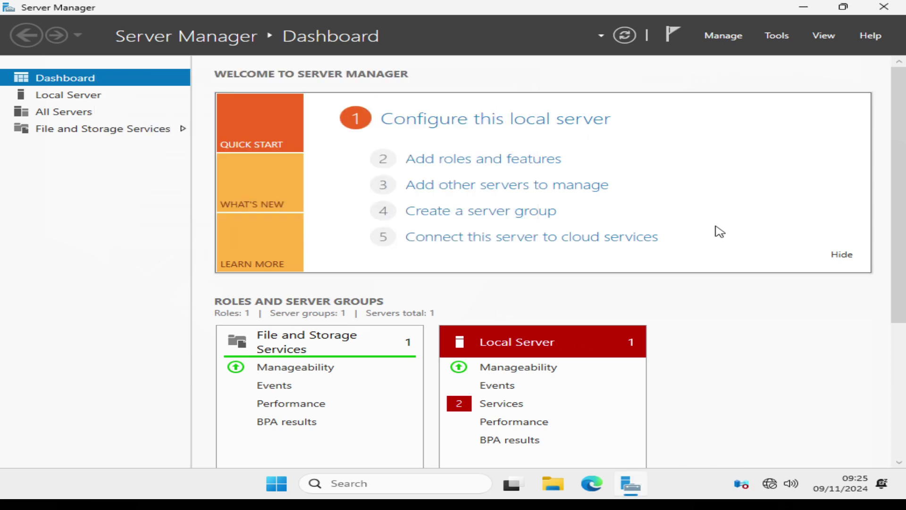
left_click(836, 259)
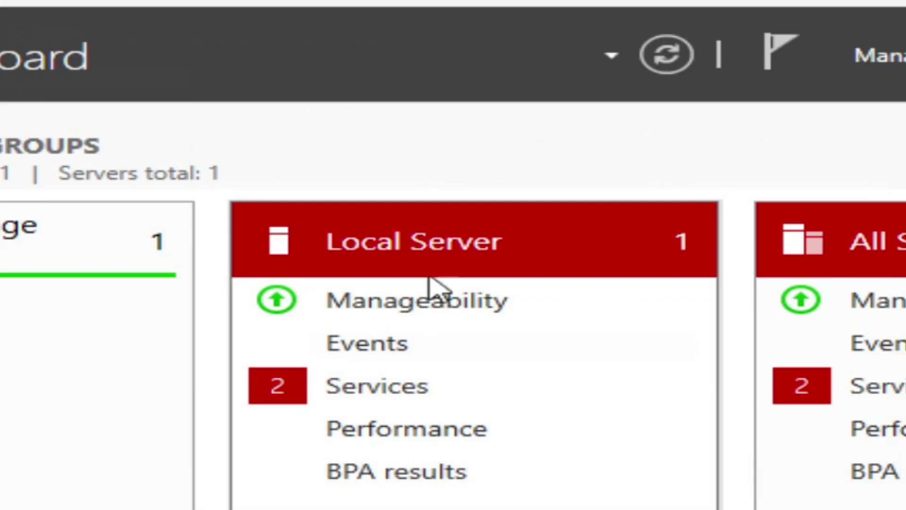
left_click(622, 38)
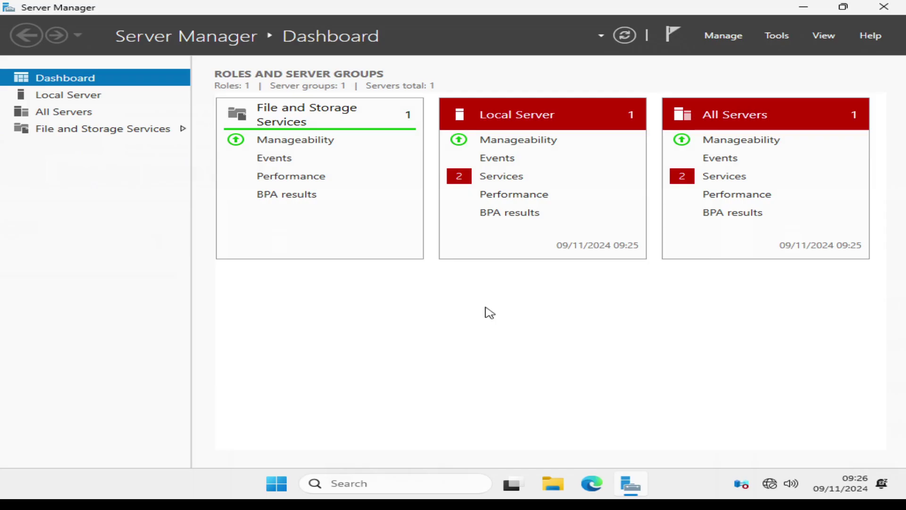
left_click(93, 99)
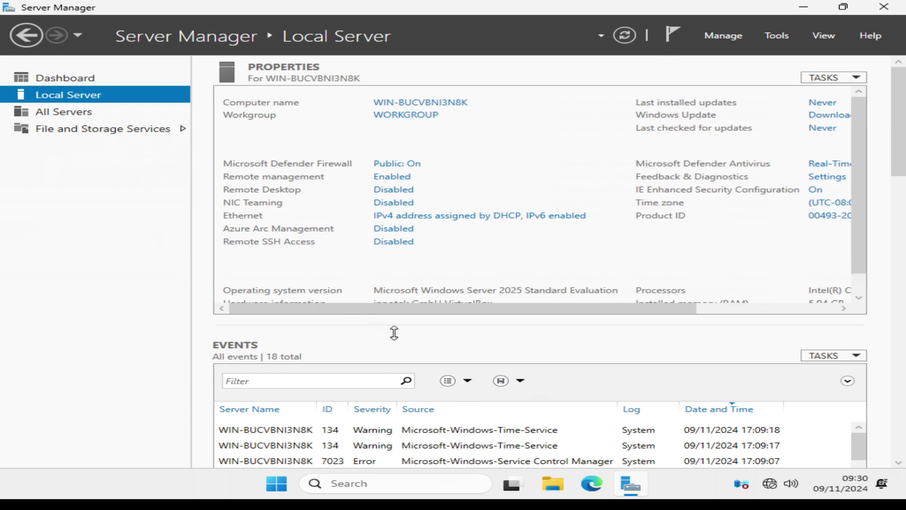
Open Network Connections from the Ethernet 'IPv4 address assigned by DHCP, IPv6 enabled' link.
left_click(414, 220)
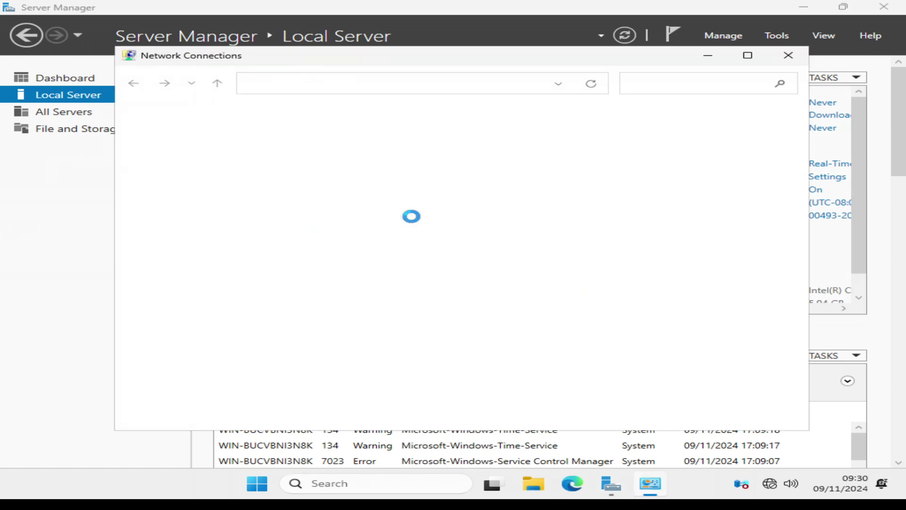
Switch the Ethernet adapter's TCP/IPv4 settings to a manually set IP address.
left_click(190, 141)
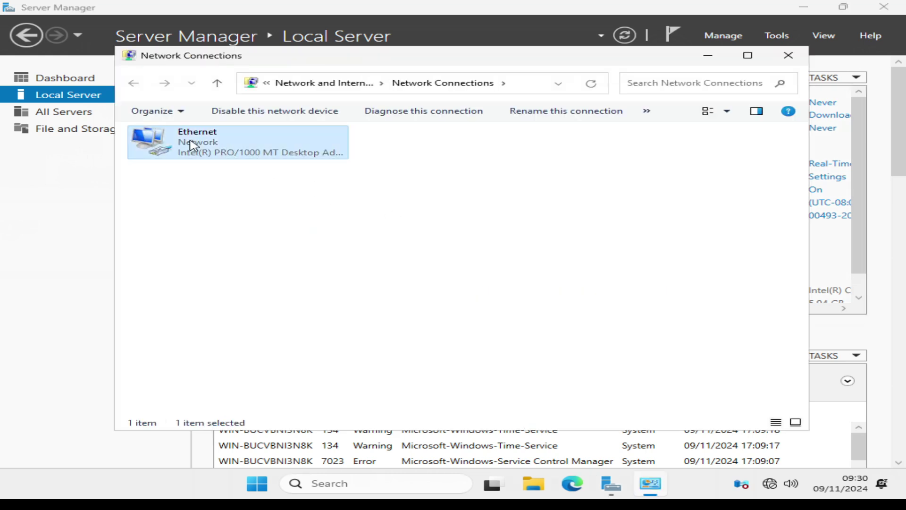
right_click(191, 140)
left_click(228, 263)
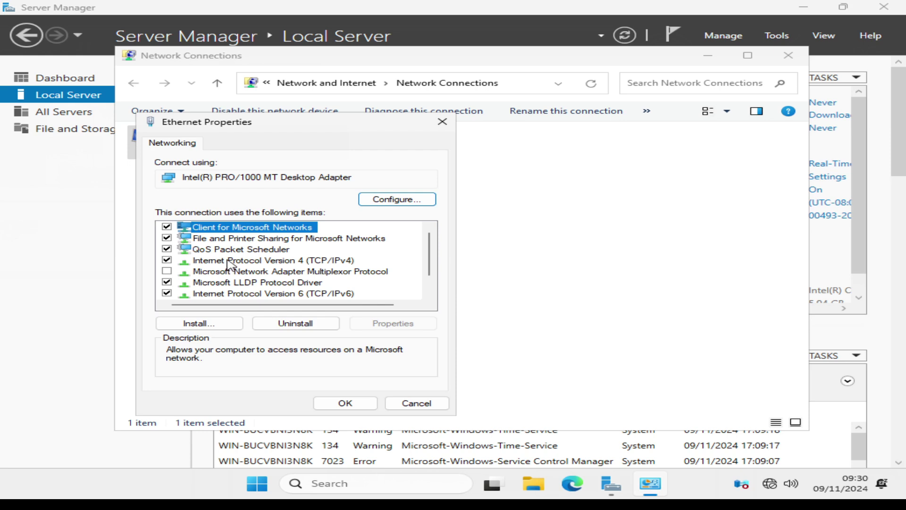
left_click(228, 261)
left_click(364, 323)
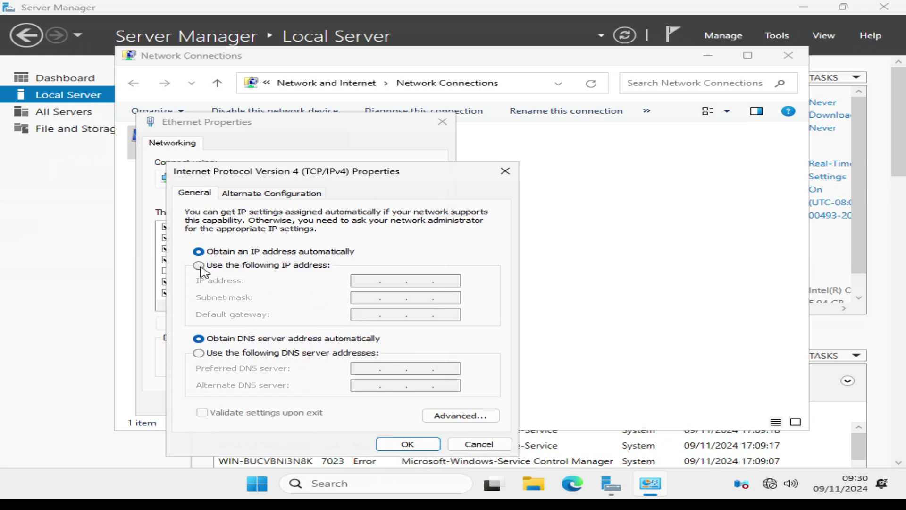
left_click(199, 266)
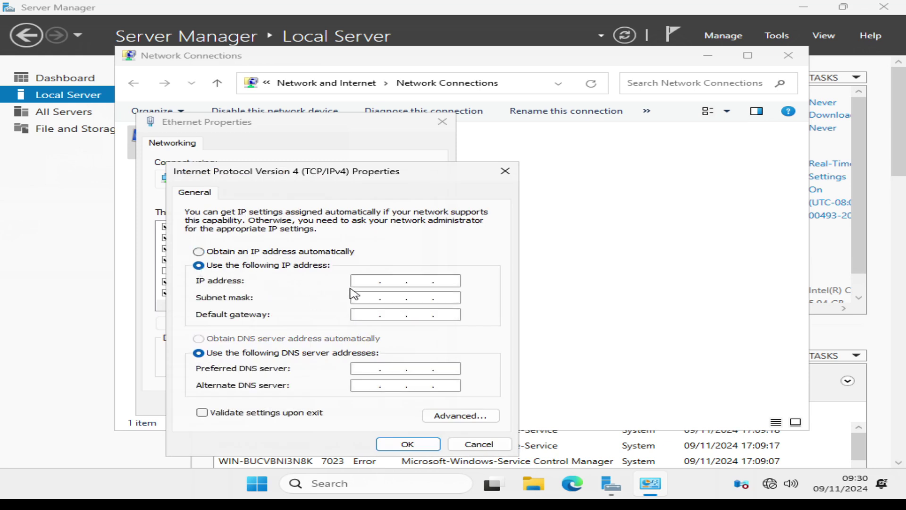
Save IP 192.168.1.101, mask 255.255.255.0, gateway 192.168.1.254 and DNS 8.8.8.8.
left_click(359, 283)
type("192 . 168 . 1 . 101")
key("Tab")
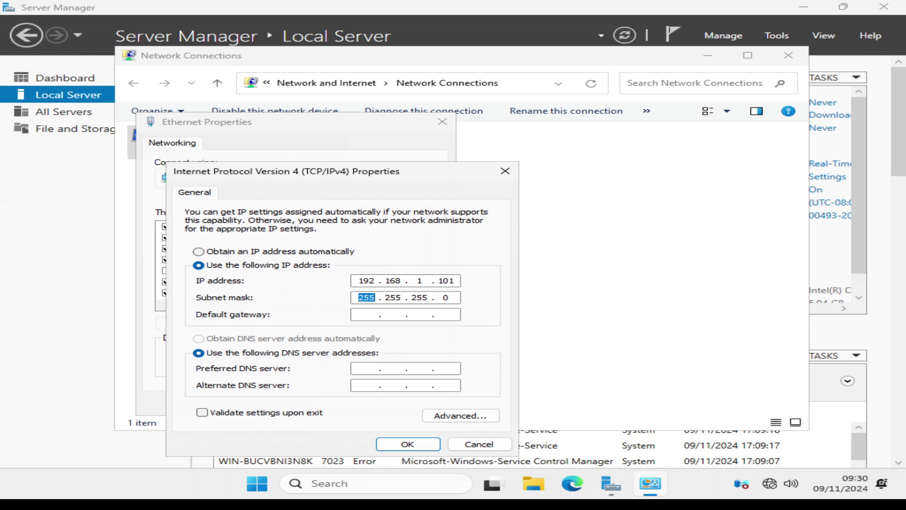
left_click(367, 314)
type("192 . 168 . 1 . 254")
key("Tab")
key("Tab")
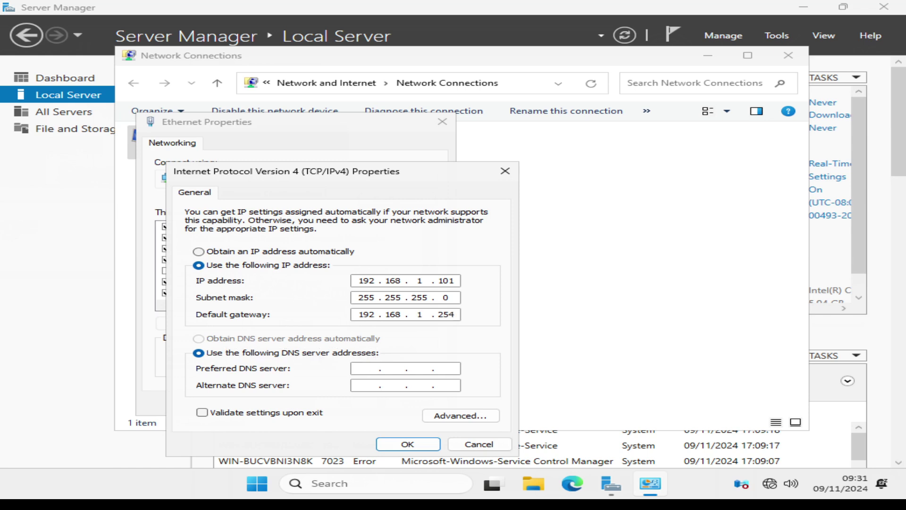
type("8.8.8.8")
left_click(401, 444)
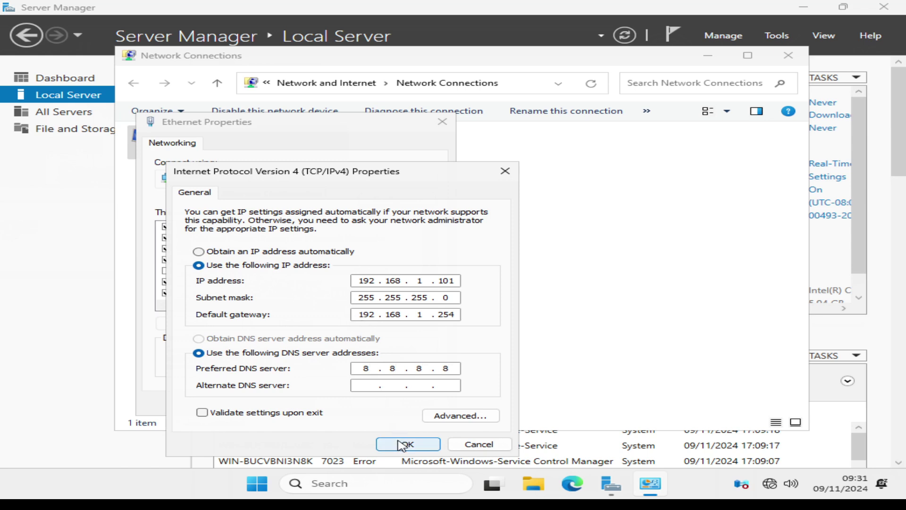
left_click(354, 404)
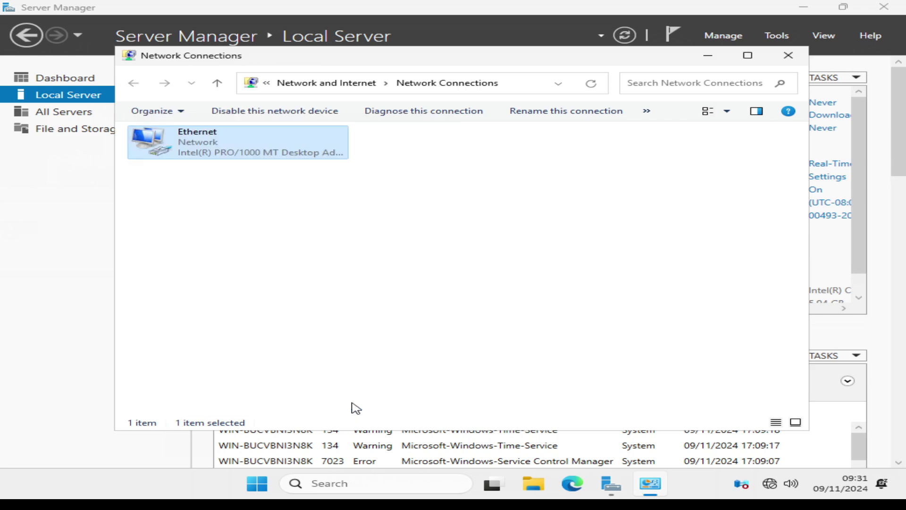
left_click(788, 58)
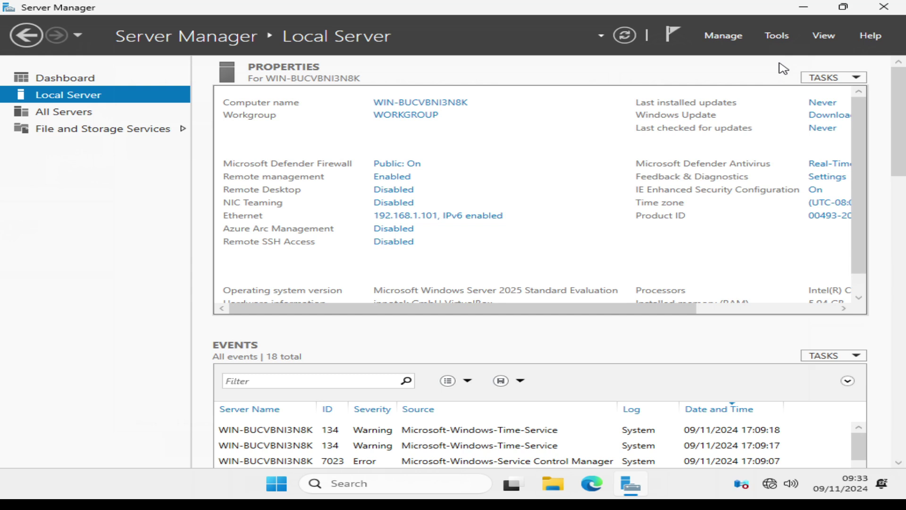
Change the time zone to (UTC+00:00) Dublin, Edinburgh, Lisbon, London and confirm.
left_click_drag(653, 310, 815, 314)
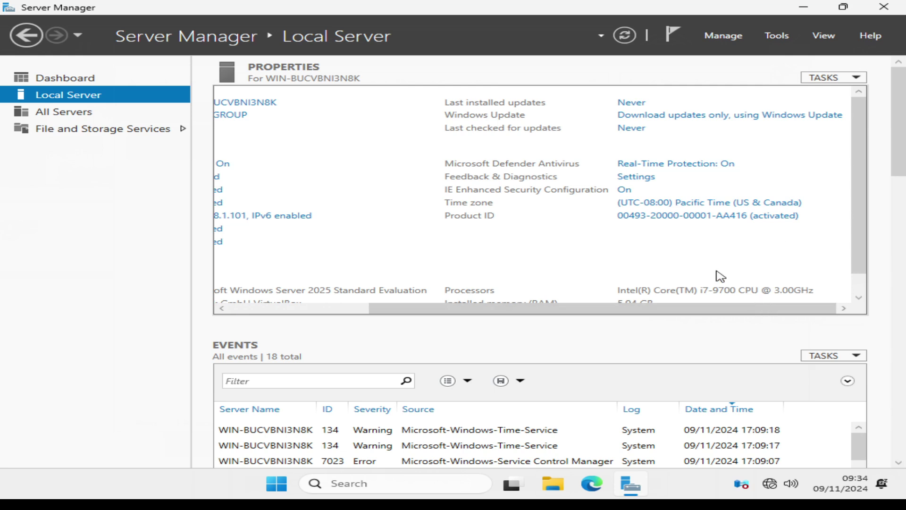
left_click(692, 204)
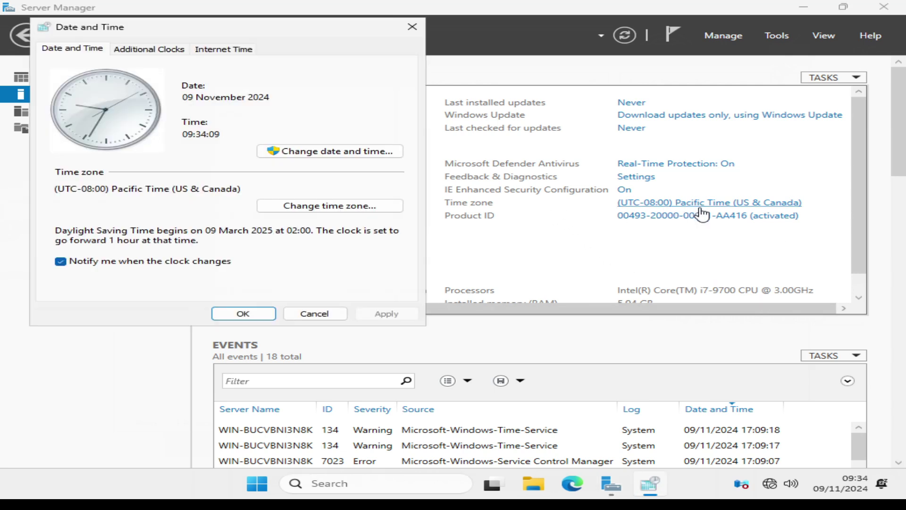
left_click(364, 207)
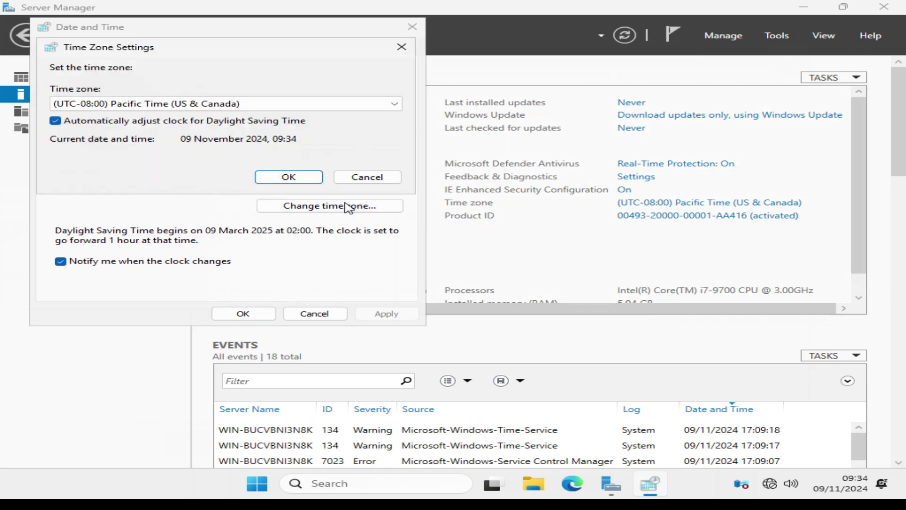
left_click(395, 103)
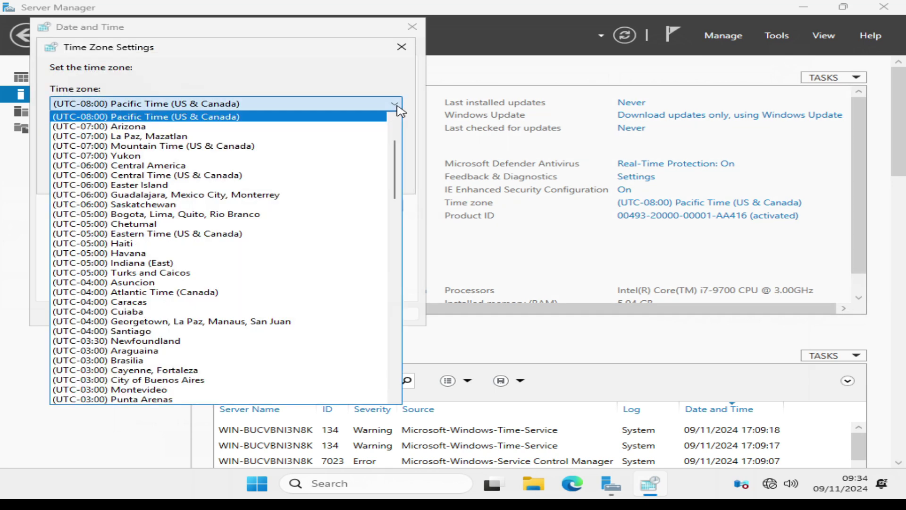
scroll(367, 170, "down", 1)
scroll(369, 177, "down", 4)
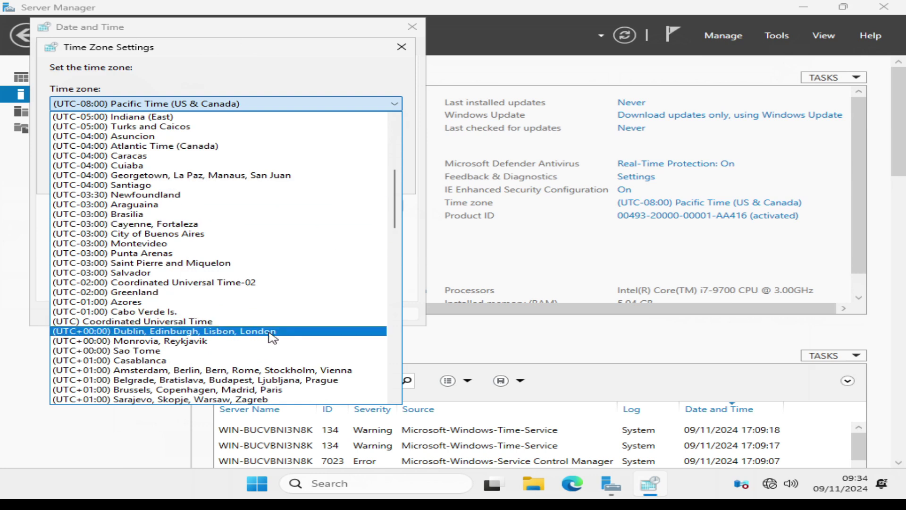
left_click(269, 331)
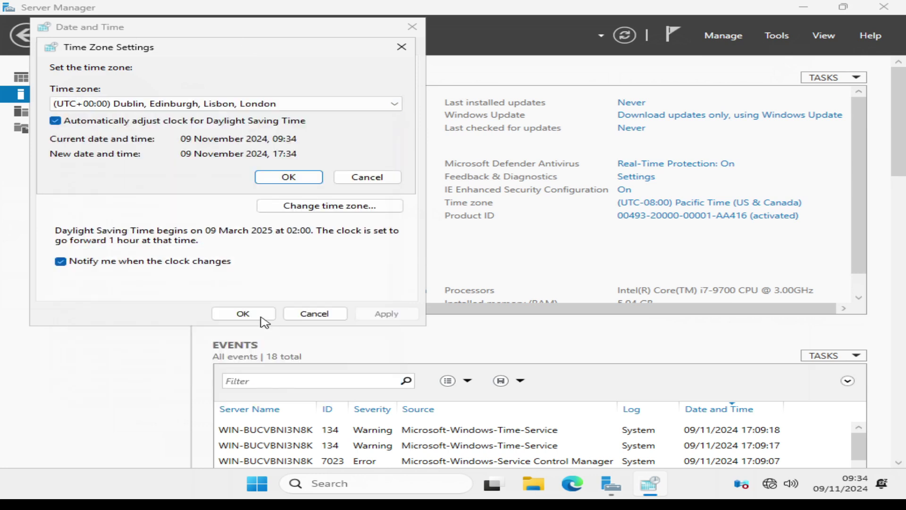
left_click(288, 180)
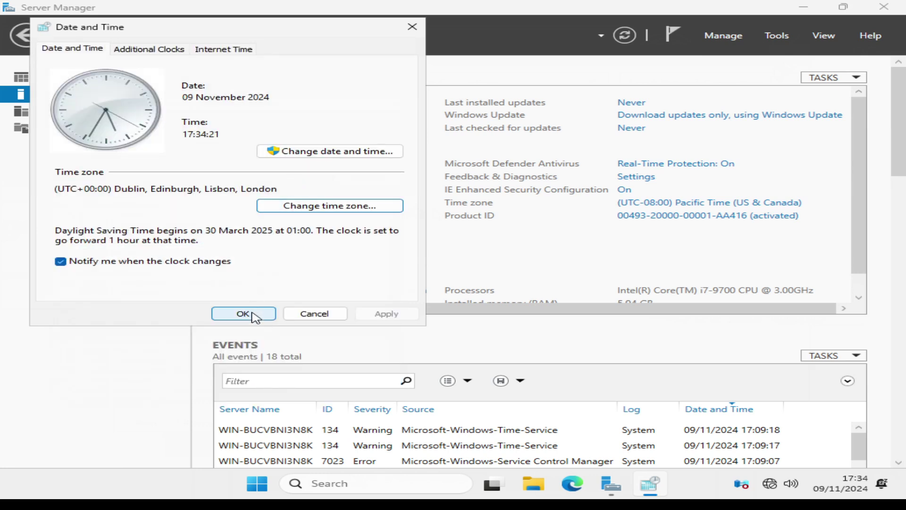
left_click(243, 314)
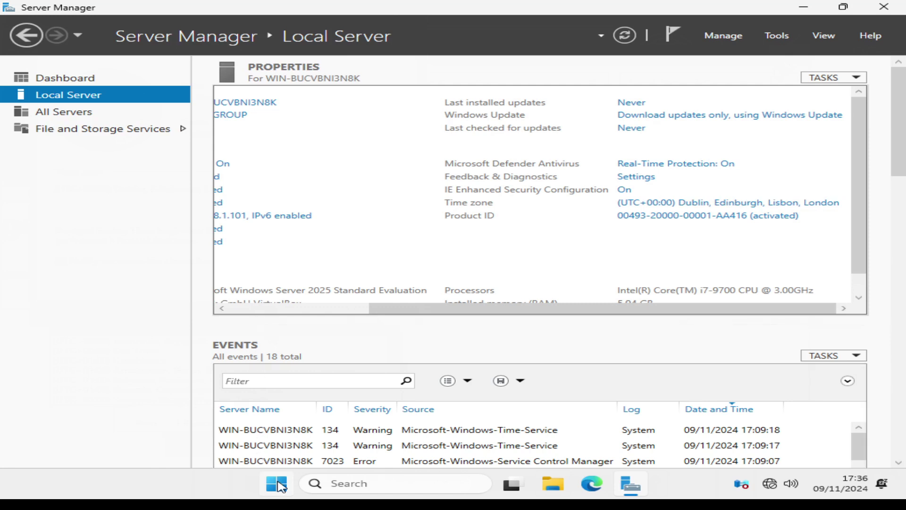
Launch the sconfig server configuration tool from the Run prompt.
right_click(278, 484)
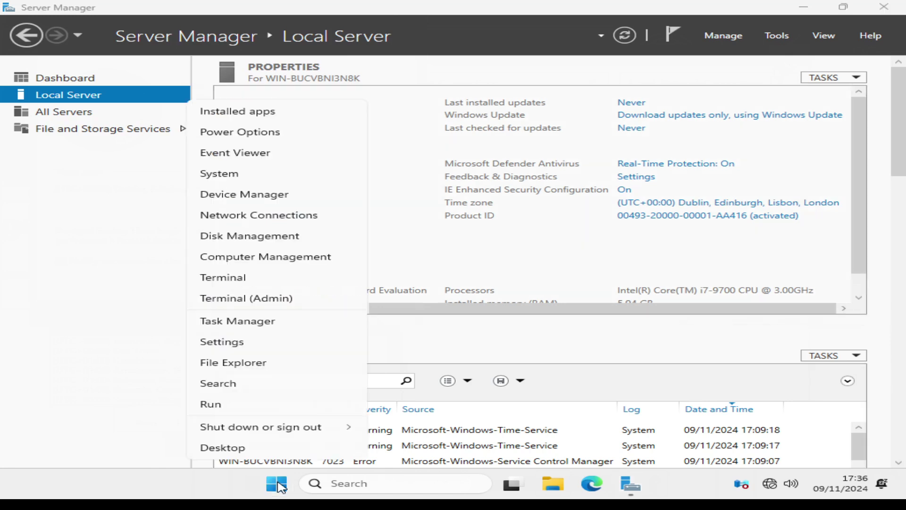
left_click(254, 409)
type("sc")
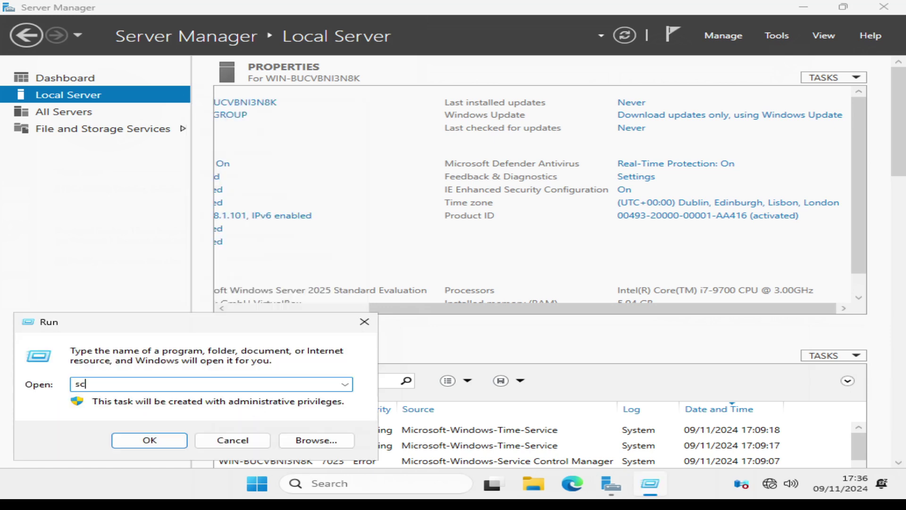
type("onfig")
key("Return")
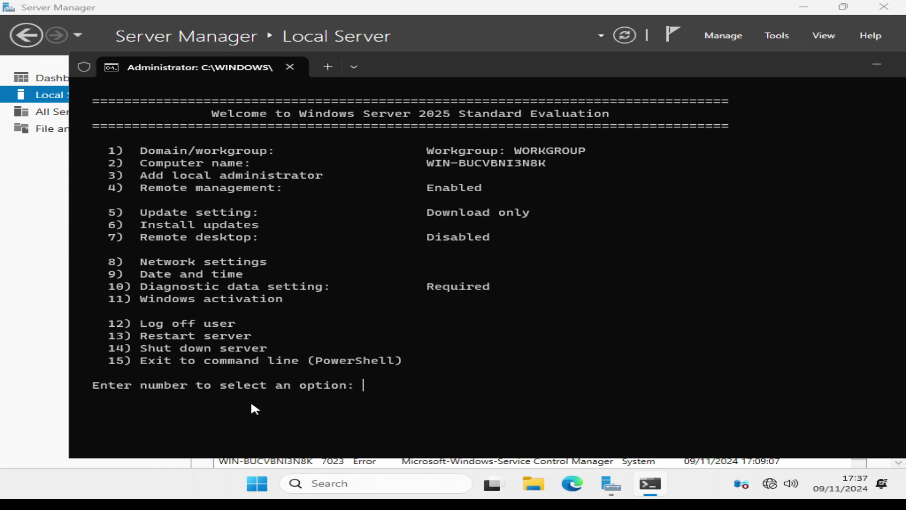
Set Update setting (5) to option 3 Manual, then exit SConfig with 15.
type("5")
key("Return")
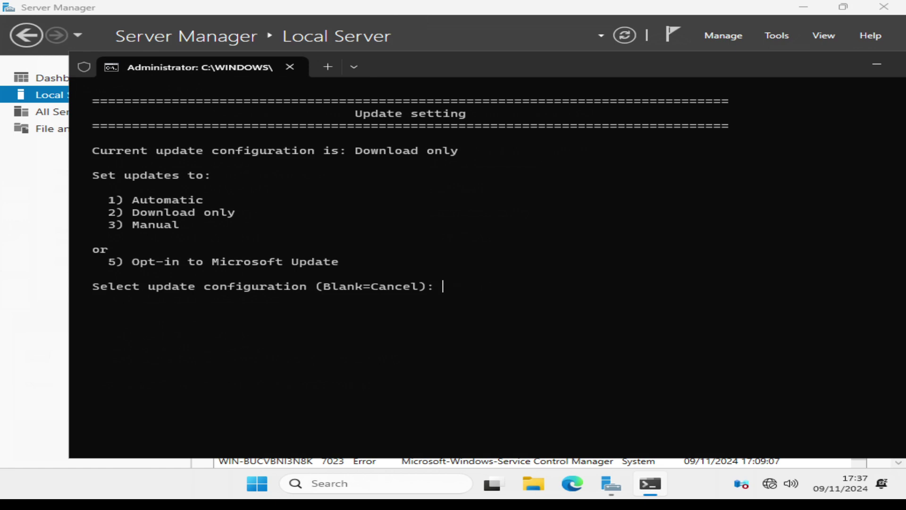
type("3")
key("Return")
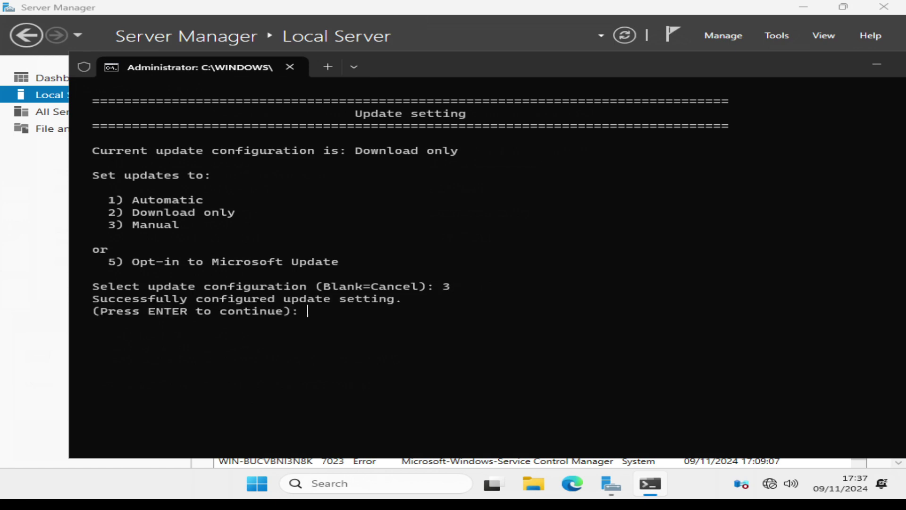
key("Return")
type("15")
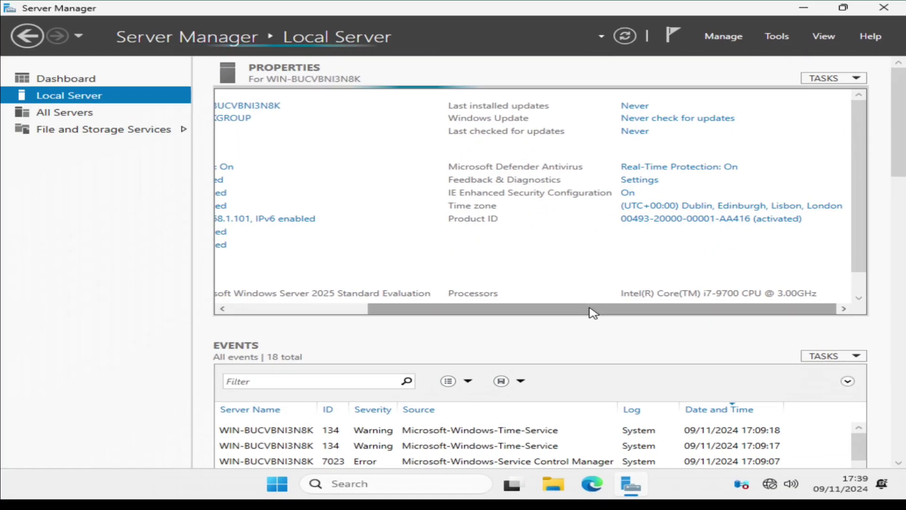
Change the computer name to Server1 in System Properties.
left_click_drag(559, 314, 419, 315)
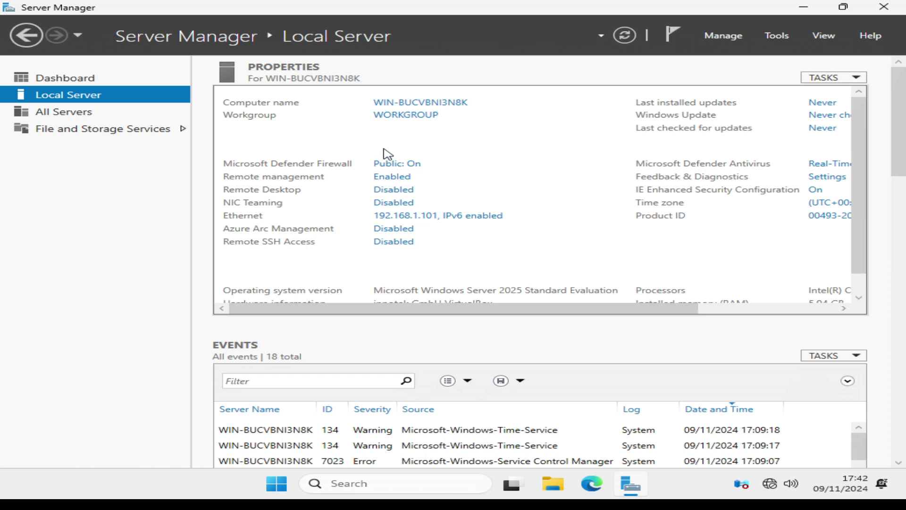
left_click(383, 117)
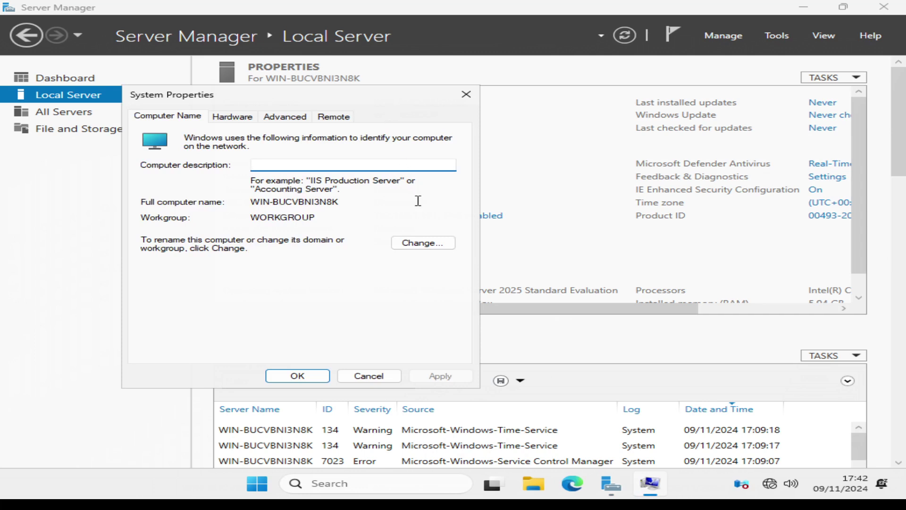
left_click(425, 245)
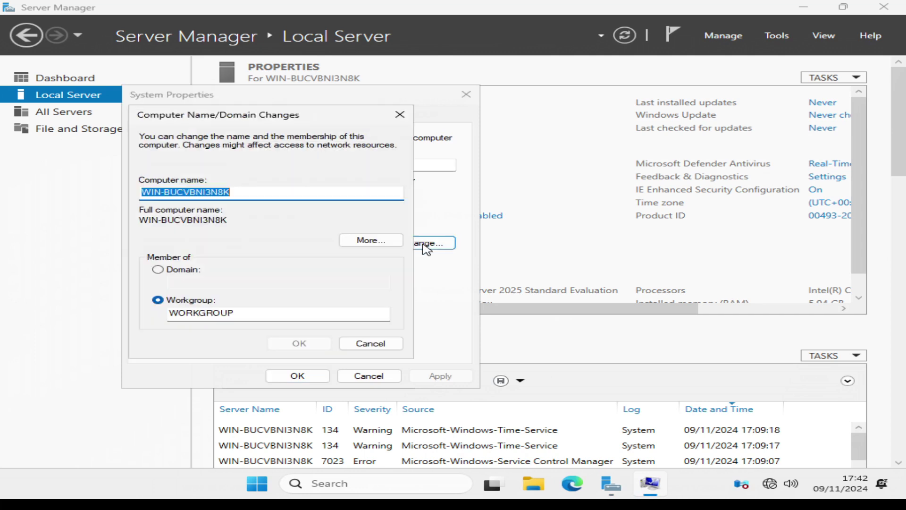
left_click(309, 190)
key("BackSpace")
key("BackSpace")
key("BackSpace")
key("BackSpace")
key("BackSpace")
key("BackSpace")
key("BackSpace")
key("BackSpace")
key("BackSpace")
key("BackSpace")
key("BackSpace")
key("BackSpace")
key("BackSpace")
key("BackSpace")
key("BackSpace")
type("Server1")
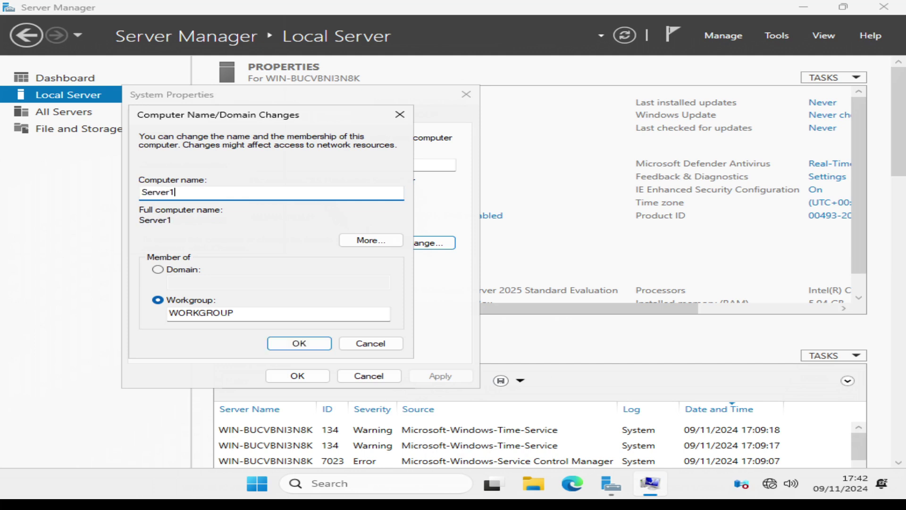
left_click(289, 342)
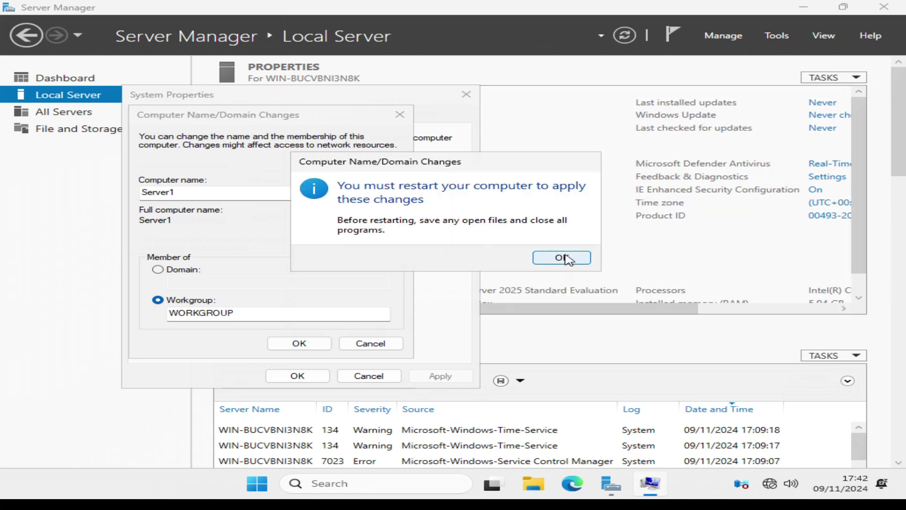
Acknowledge the restart notice, close System Properties and restart the server now.
left_click(563, 257)
left_click(289, 376)
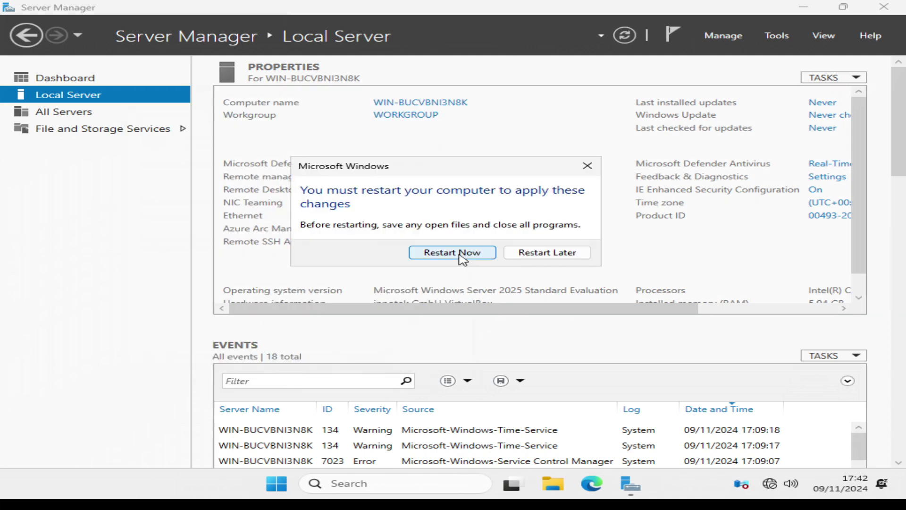
left_click(461, 257)
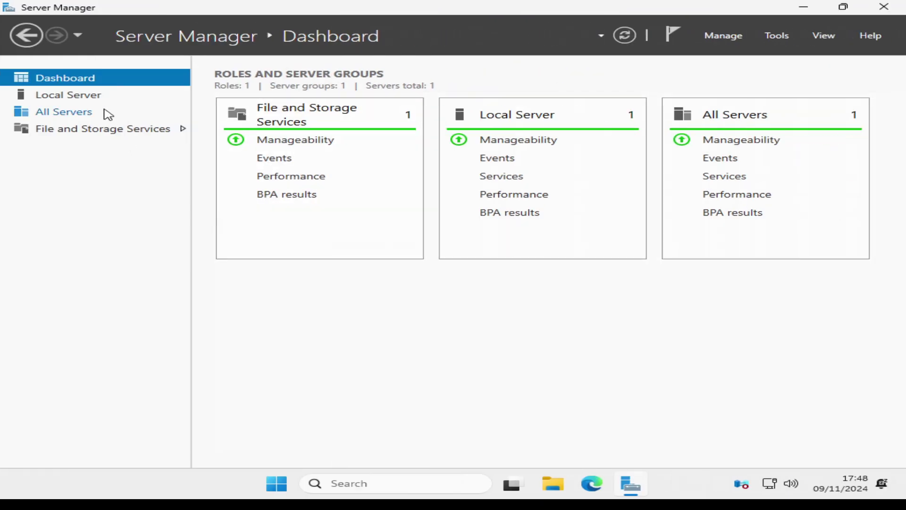
From Local Server, open Windows Update settings and run Check for updates.
left_click(93, 101)
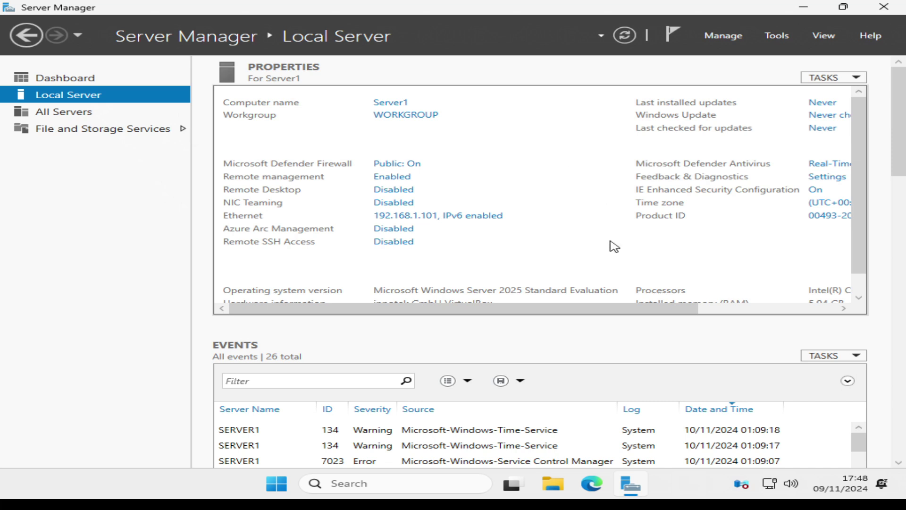
left_click_drag(612, 316, 699, 317)
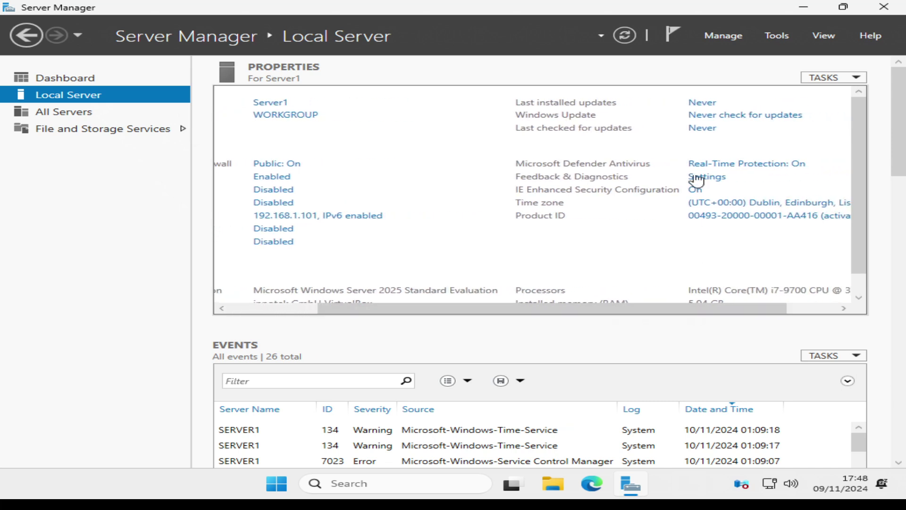
left_click(701, 132)
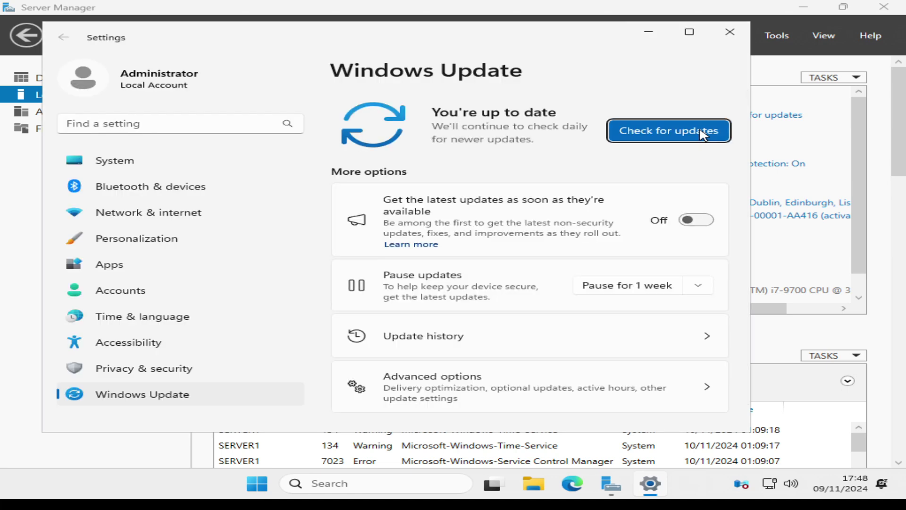
left_click(687, 136)
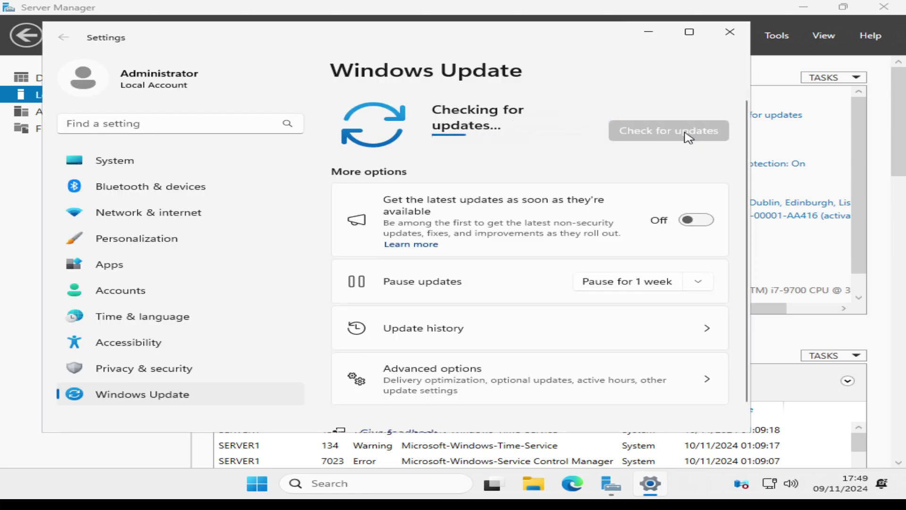